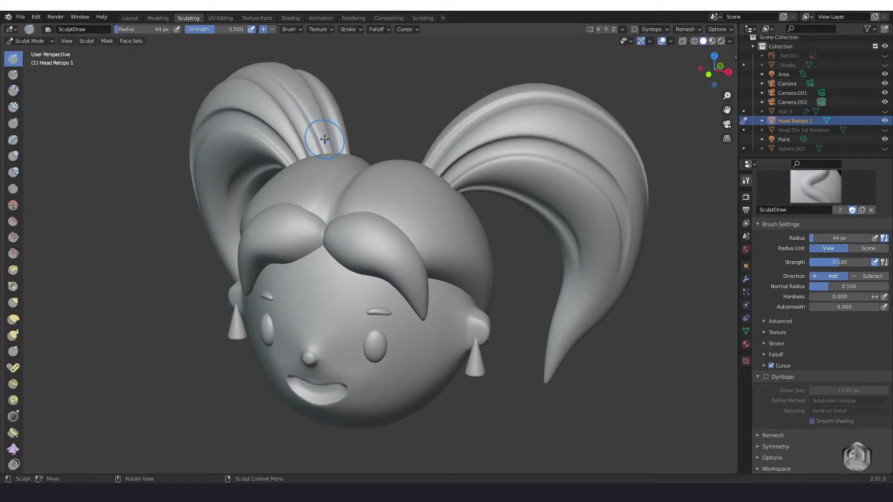
Step: Orbit around the girl's head and sculpt one raised SculptDraw stroke across the cheek
middle_drag(314, 139, 330, 138)
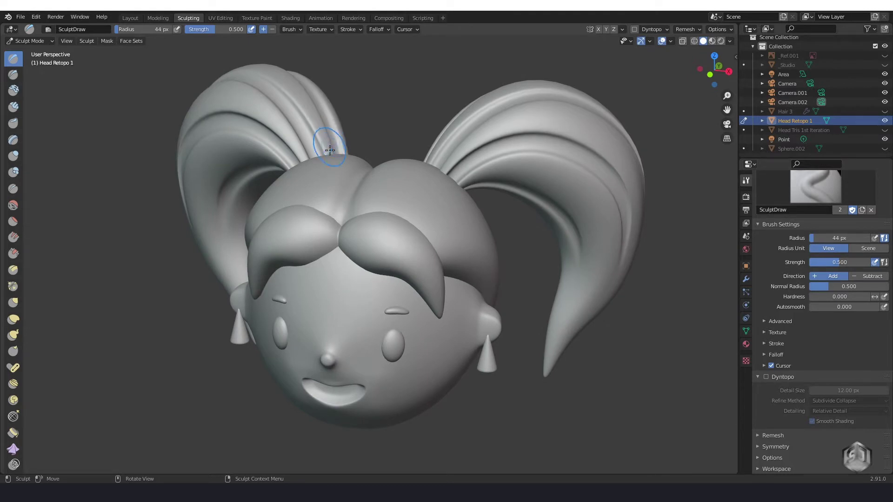
middle_drag(331, 138, 318, 153)
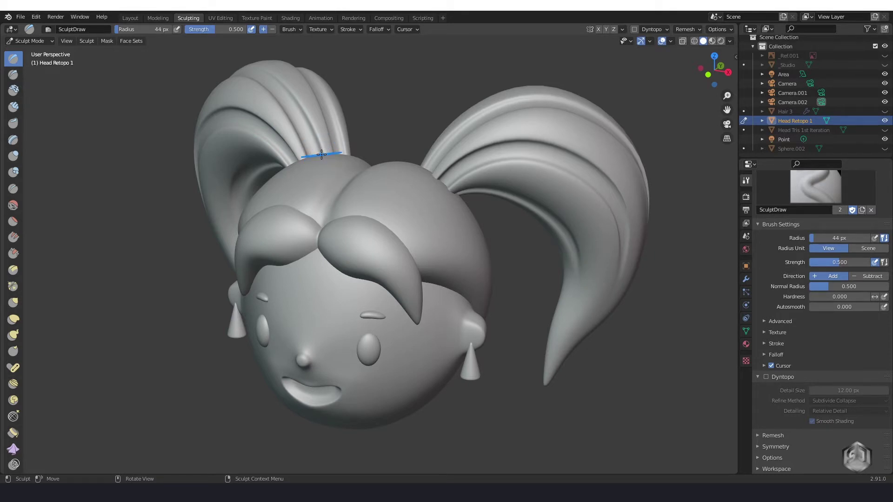
middle_drag(337, 160, 265, 80)
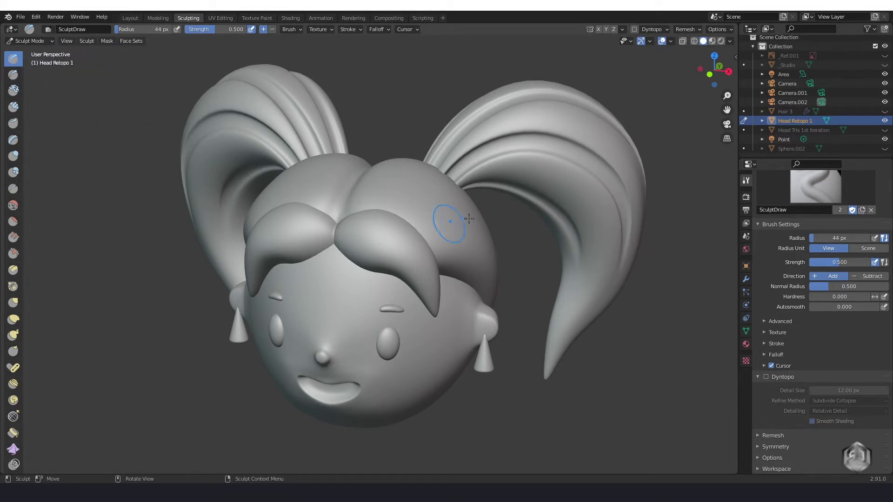
middle_drag(419, 260, 408, 291)
mouse_move(462, 323)
mouse_down()
mouse_move(316, 274)
mouse_move(289, 319)
mouse_move(289, 259)
mouse_up()
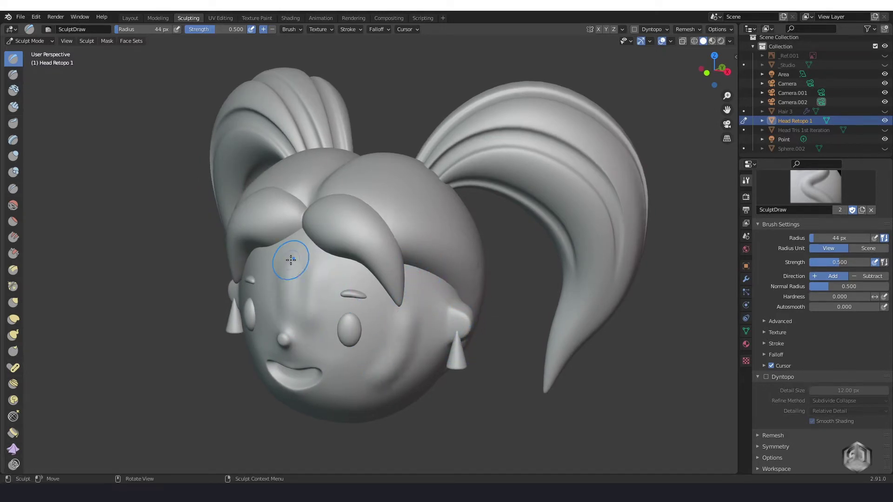
Step: Turn on the Wireframe viewport overlay and orbit to view the head from above
click(671, 41)
click(613, 198)
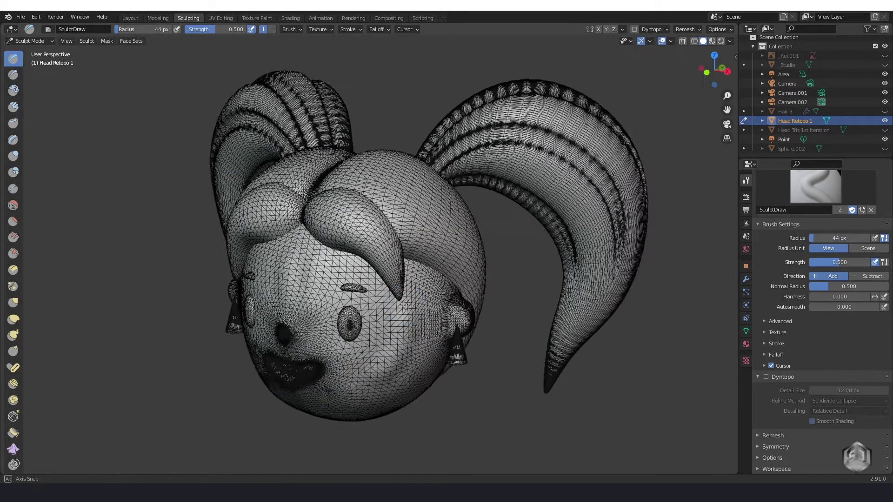
scroll(390, 293, up, 2)
middle_drag(389, 294, 395, 294)
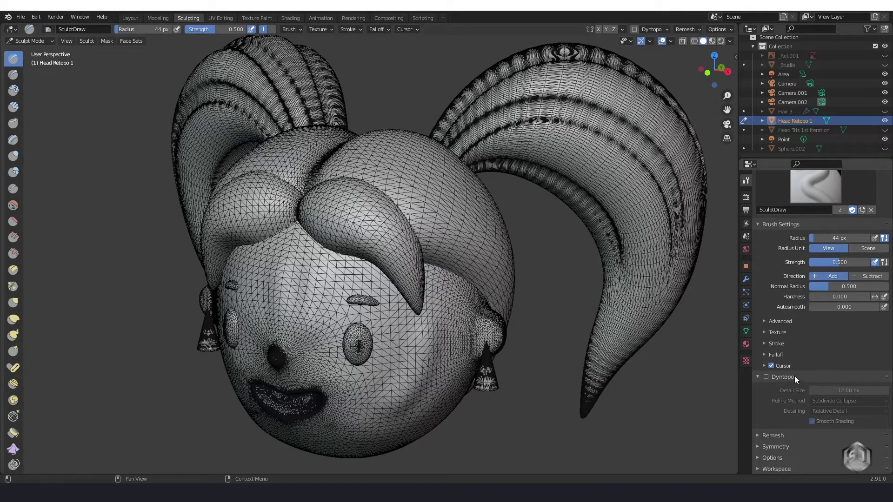
Step: Enable Dyntopo and paint several dense curved strokes across the cheek near the eye
click(767, 377)
click(767, 378)
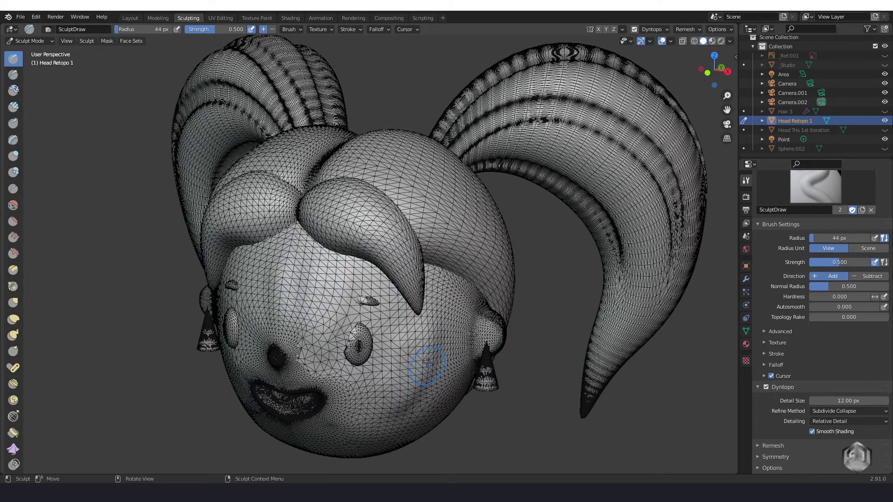
middle_drag(428, 364, 358, 299)
scroll(358, 299, up, 3)
scroll(358, 299, up, 2)
drag(336, 398, 373, 282)
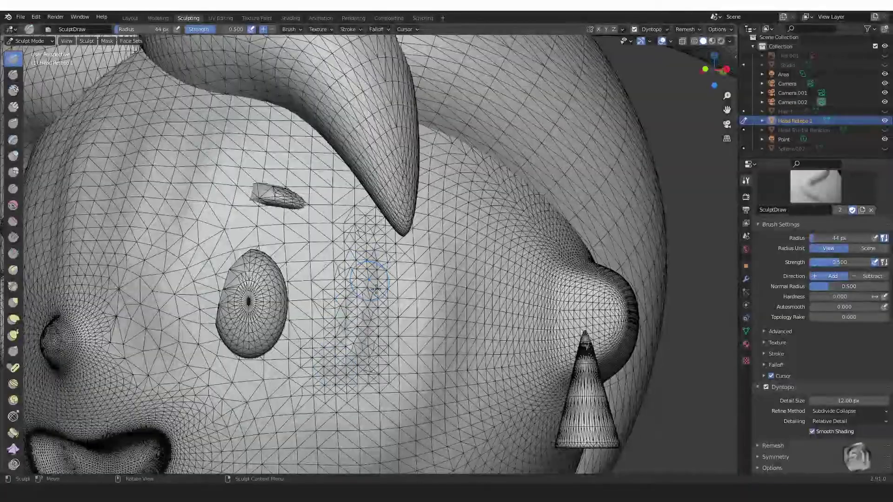
middle_drag(376, 288, 321, 331)
mouse_move(321, 331)
mouse_down()
mouse_move(433, 244)
mouse_move(488, 182)
mouse_up()
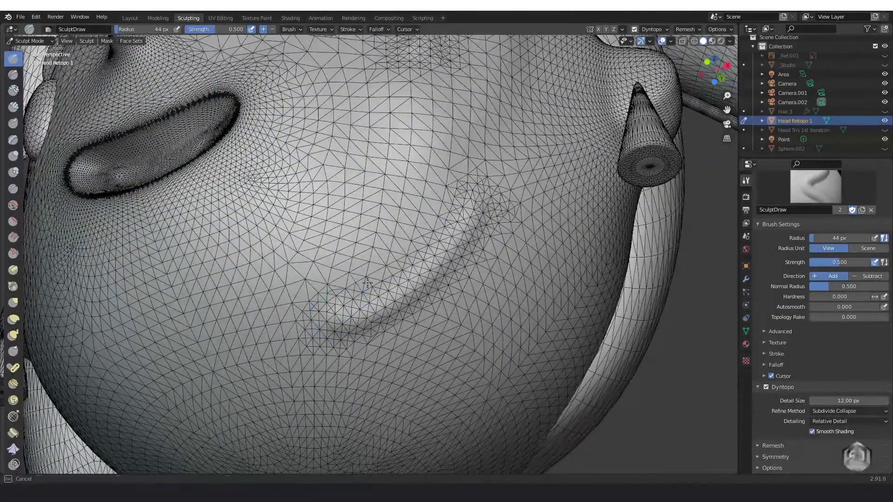
drag(368, 283, 402, 168)
drag(286, 332, 321, 161)
drag(223, 349, 264, 205)
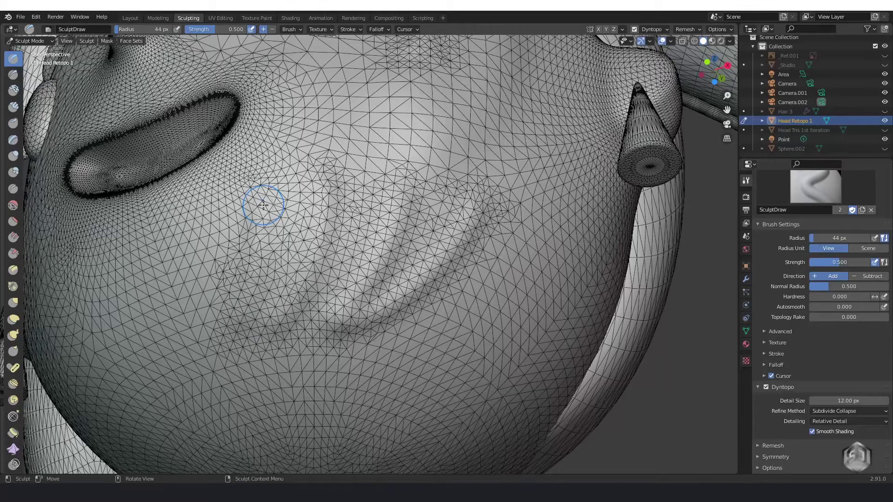
Step: Turn the head to its side and lower the Dyntopo detail size from 12 to 7 px
mouse_move(343, 183)
middle_down()
mouse_move(349, 201)
mouse_move(380, 210)
middle_up()
scroll(348, 201, down, 5)
scroll(385, 219, up, 2)
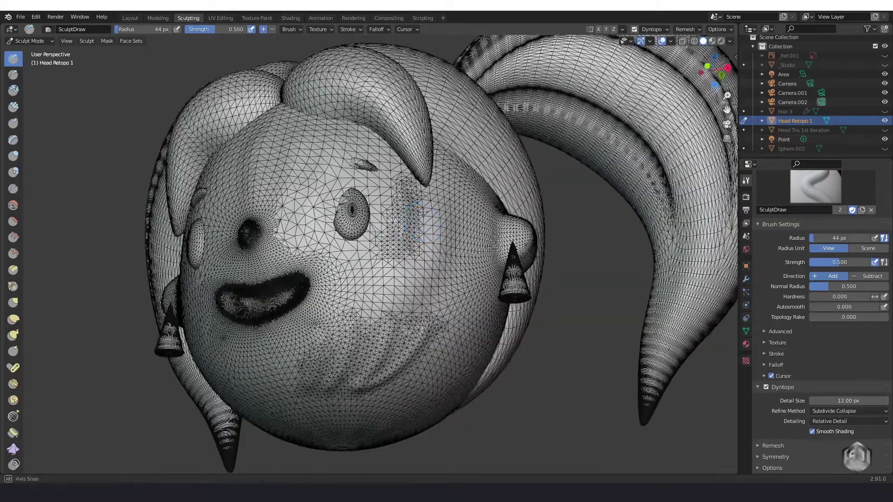
mouse_move(423, 205)
middle_down()
mouse_move(388, 225)
mouse_move(427, 213)
mouse_move(419, 208)
mouse_move(359, 244)
middle_up()
scroll(358, 246, up, 3)
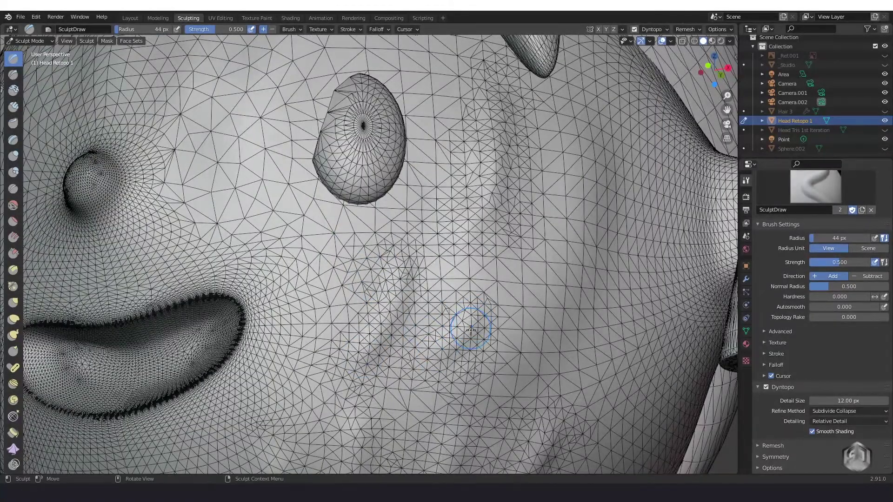
scroll(460, 339, down, 3)
scroll(468, 334, down, 2)
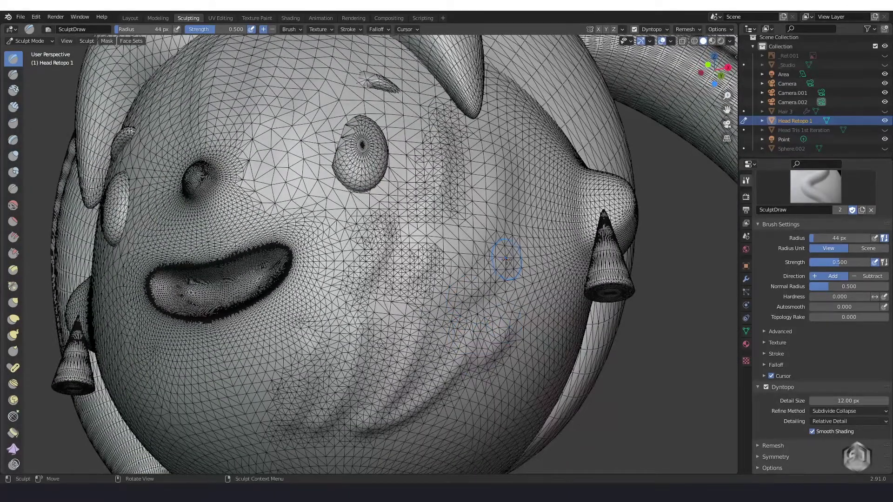
double_click(844, 401)
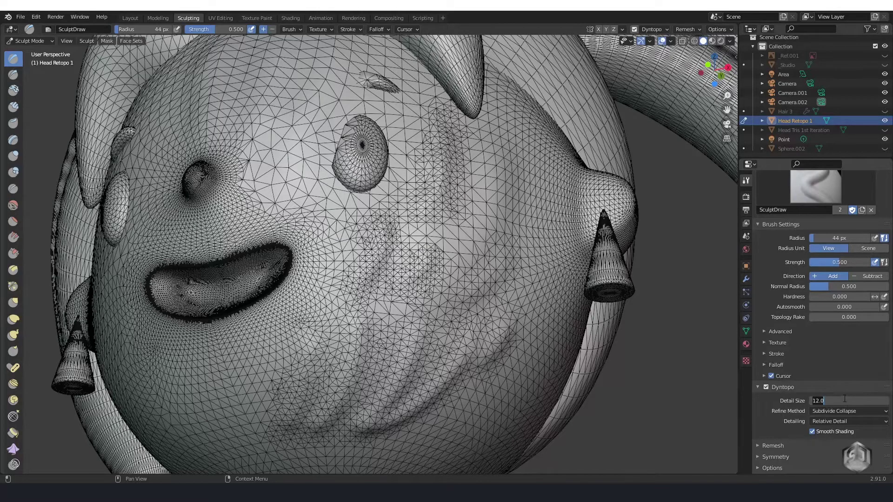
text(7)
key(Return)
Step: Sculpt about eight diagonal 7 px ridges on the cheek between the eye and mouth
middle_drag(368, 311, 309, 369)
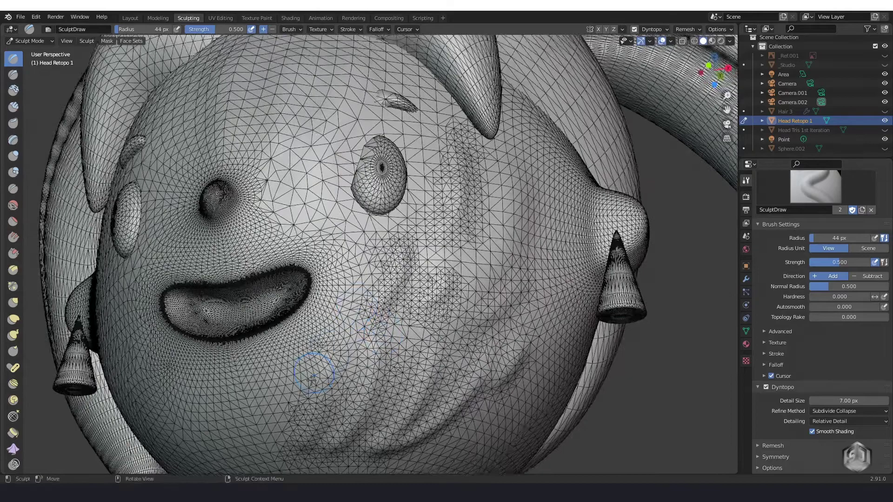
scroll(333, 328, down, 3)
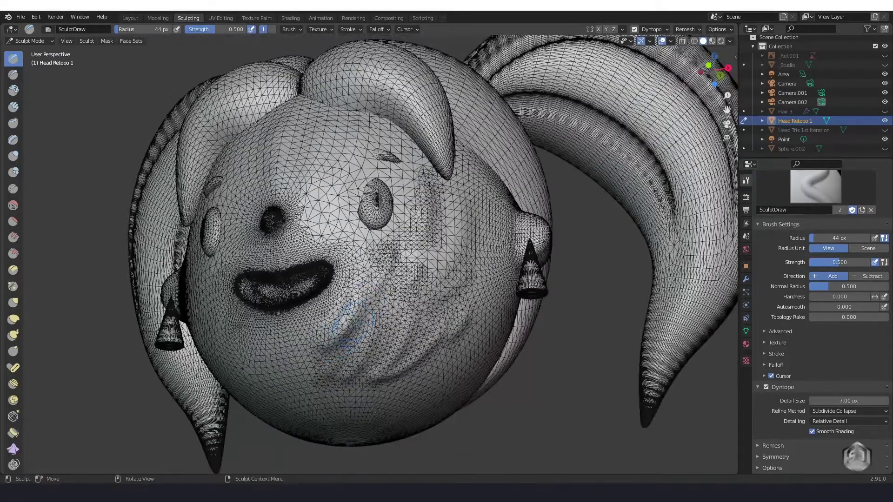
scroll(353, 323, up, 5)
drag(329, 328, 364, 304)
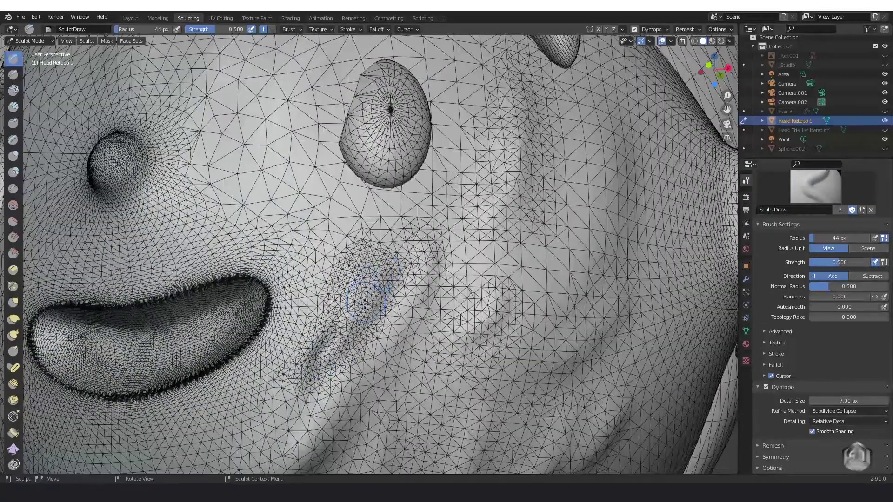
scroll(366, 297, up, 2)
drag(328, 398, 474, 318)
drag(391, 366, 510, 199)
drag(377, 401, 523, 300)
drag(474, 339, 622, 192)
scroll(514, 338, up, 2)
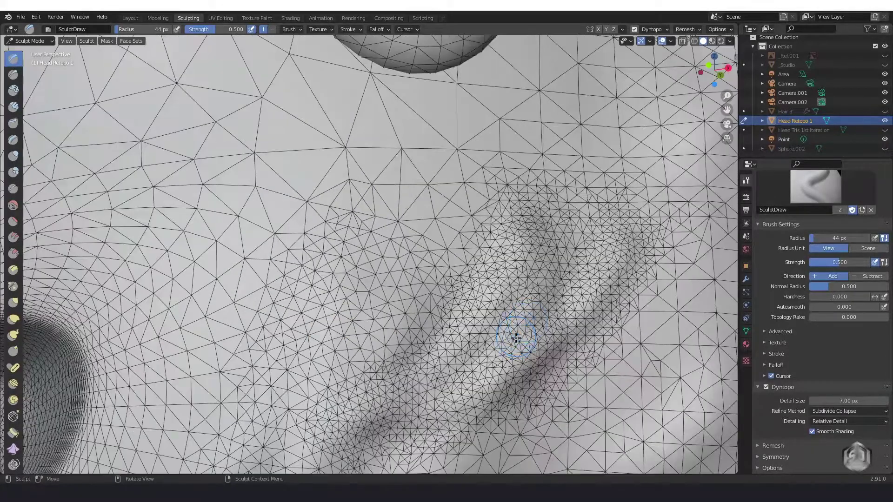
mouse_move(515, 338)
mouse_down()
mouse_move(649, 202)
mouse_move(614, 182)
mouse_up()
drag(432, 308, 572, 139)
drag(475, 244, 374, 154)
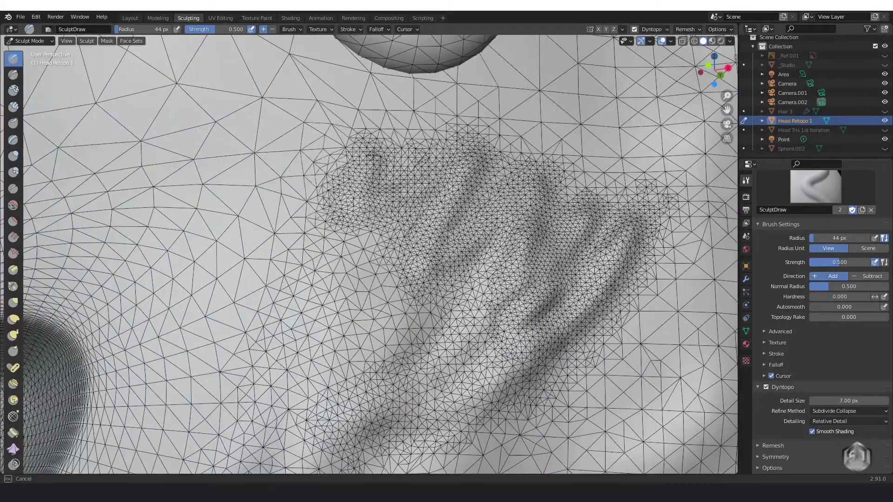
scroll(373, 155, down, 1)
scroll(269, 194, down, 4)
scroll(269, 194, down, 2)
mouse_move(269, 194)
middle_down()
mouse_move(323, 165)
mouse_move(369, 160)
middle_up()
Step: Turn off the Wireframe overlay and orbit the head back to an upright, nearly frontal view
click(671, 41)
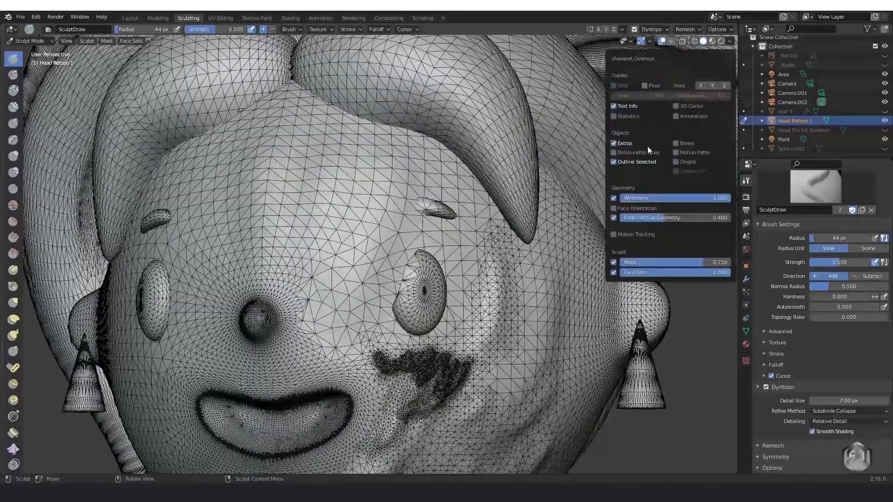
click(613, 199)
mouse_move(383, 215)
middle_down()
mouse_move(377, 239)
mouse_move(343, 242)
mouse_move(361, 245)
mouse_move(328, 237)
mouse_move(345, 230)
middle_up()
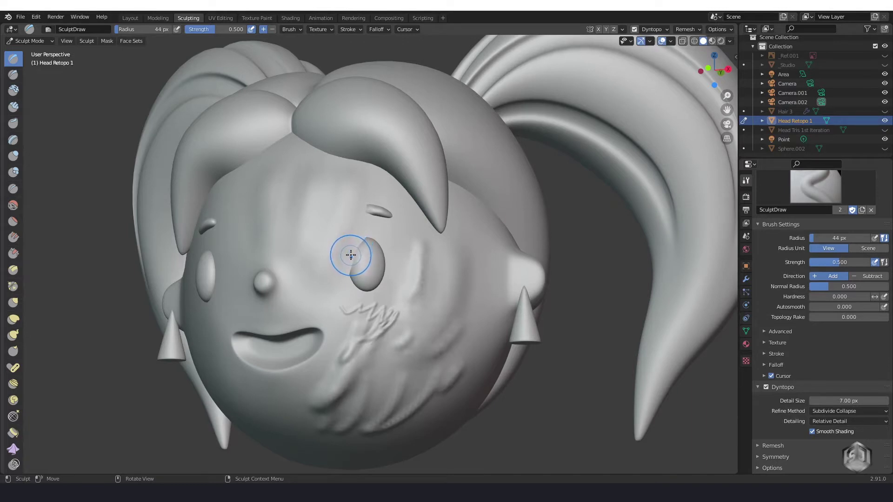
middle_drag(428, 295, 452, 307)
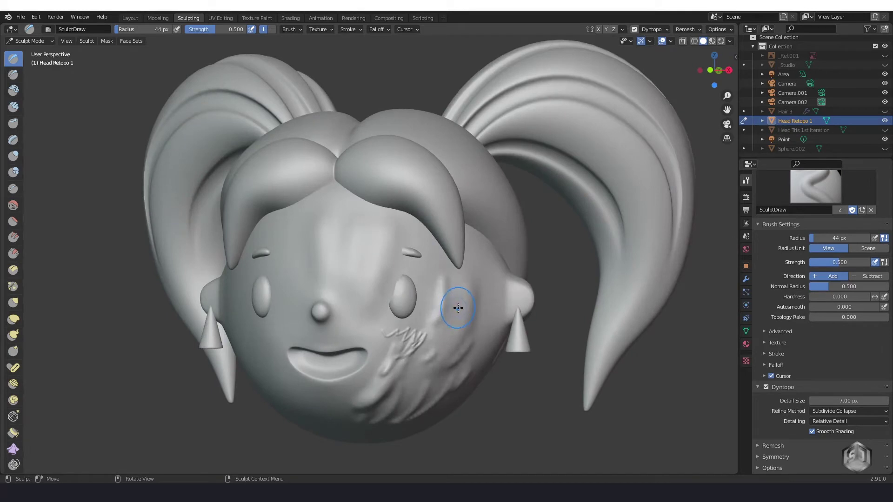